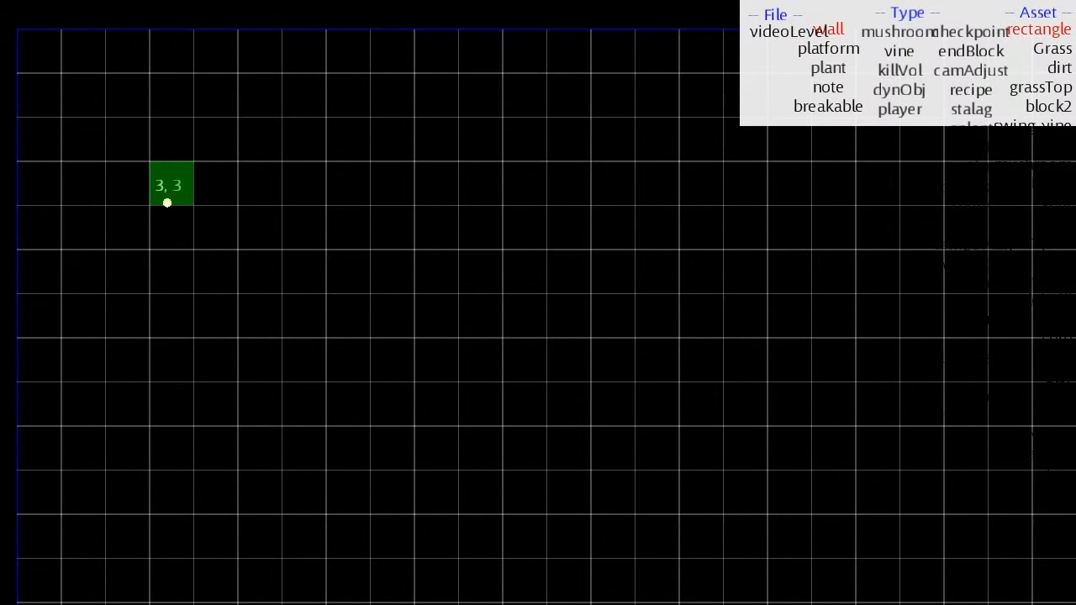
# - Switch the grid between full-size and half-size cells and return it to full size
pyautogui.scroll(-2, 146, 183)
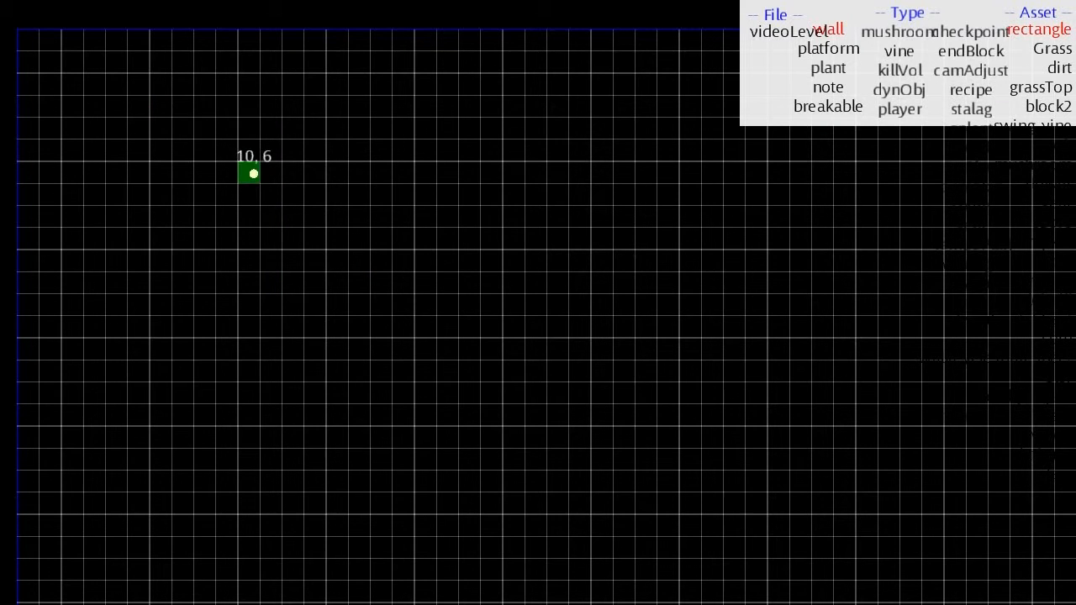
pyautogui.press('g')
pyautogui.press('g')
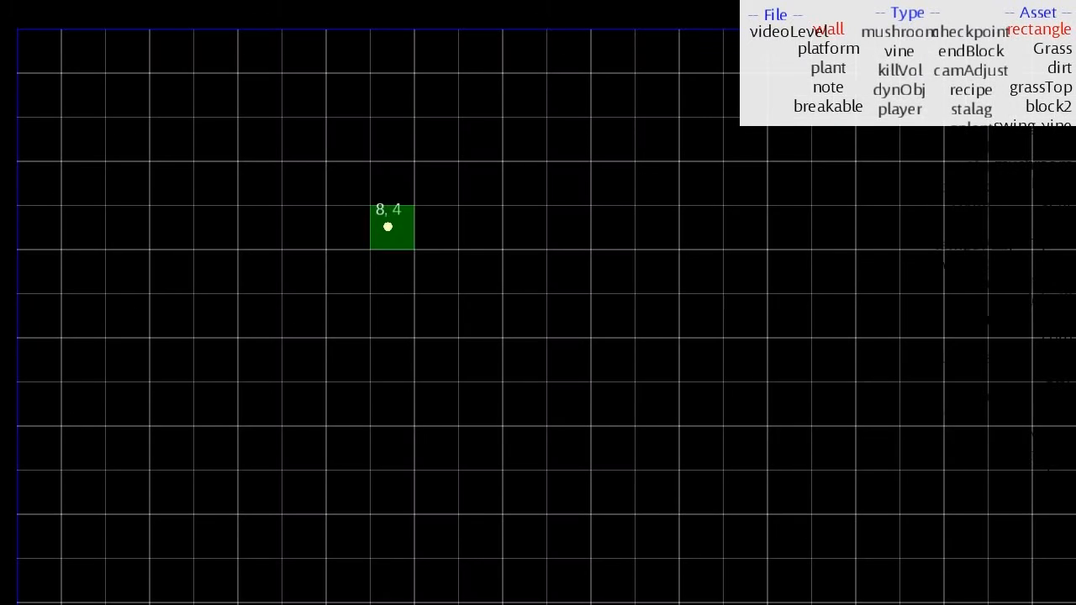
pyautogui.press('g')
pyautogui.press('g')
pyautogui.press('g')
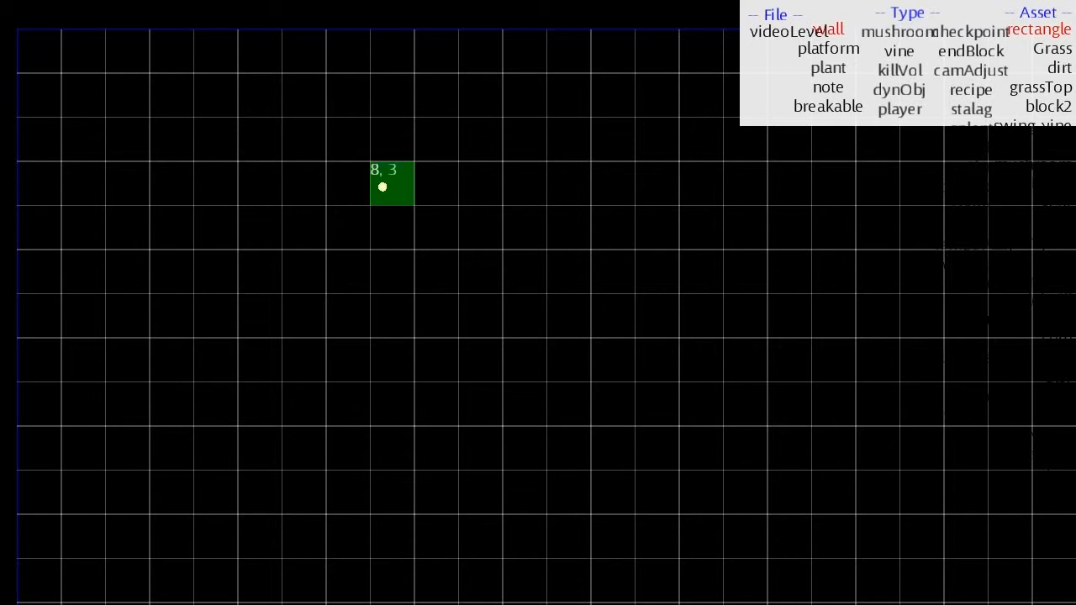
# - Select the block2 asset and fill a wall 12 cells wide and 4 cells high from cell 2, 6 to cell 13, 9
pyautogui.press('Down')
pyautogui.press('Down')
pyautogui.press('Down')
pyautogui.press('Down')
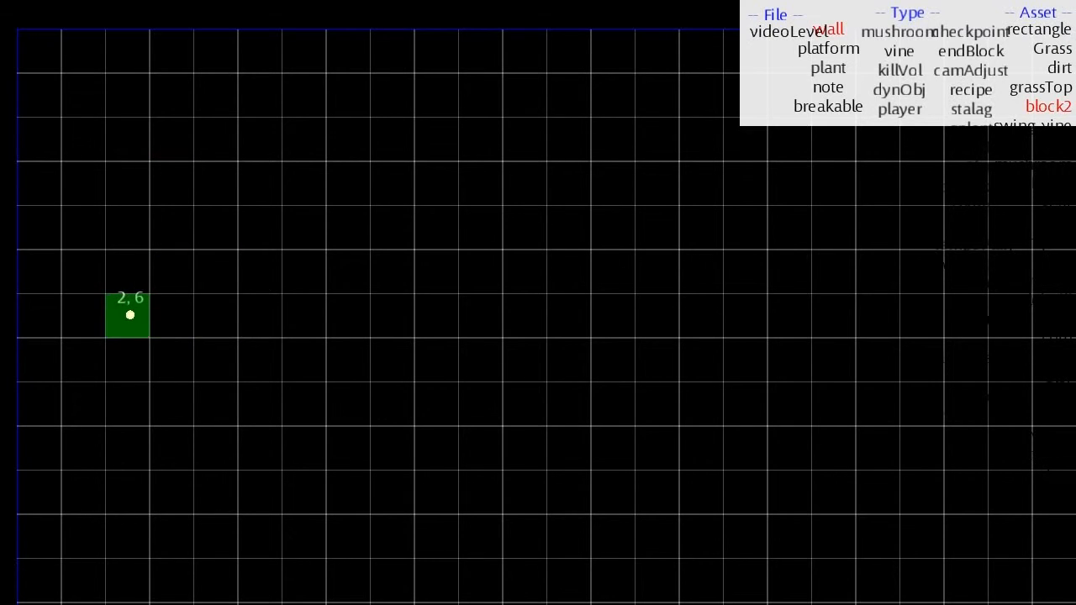
pyautogui.moveTo(130, 312); pyautogui.dragTo(599, 462)
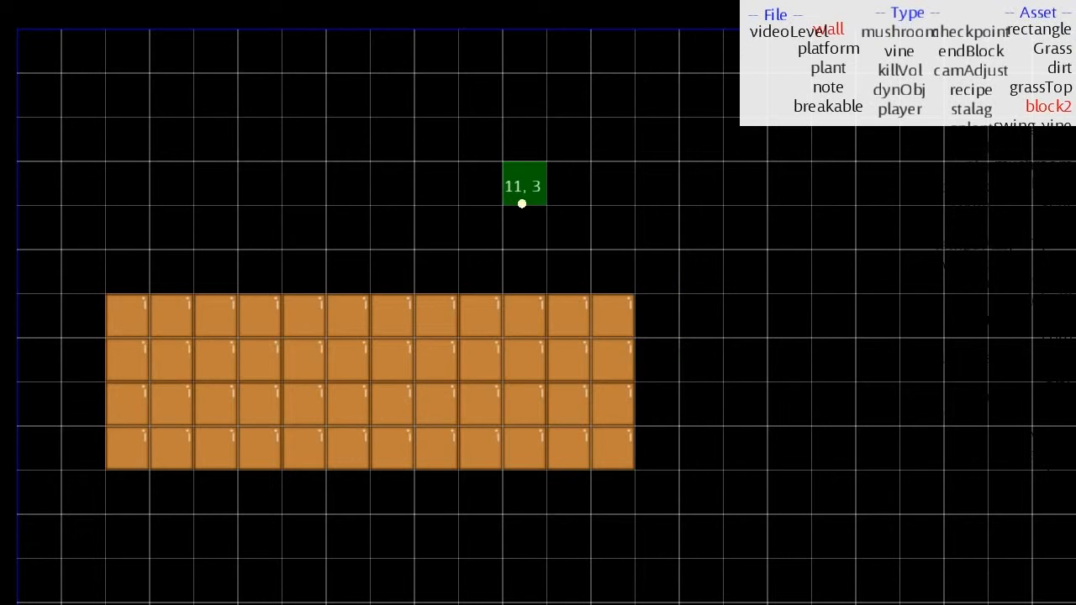
# - Stack a 3-by-3-cell wall starting at cell 11, 3 and extend the base with an 11-by-4-cell wall starting at cell 14, 6
pyautogui.moveTo(521, 201); pyautogui.dragTo(631, 277)
pyautogui.press('Right')
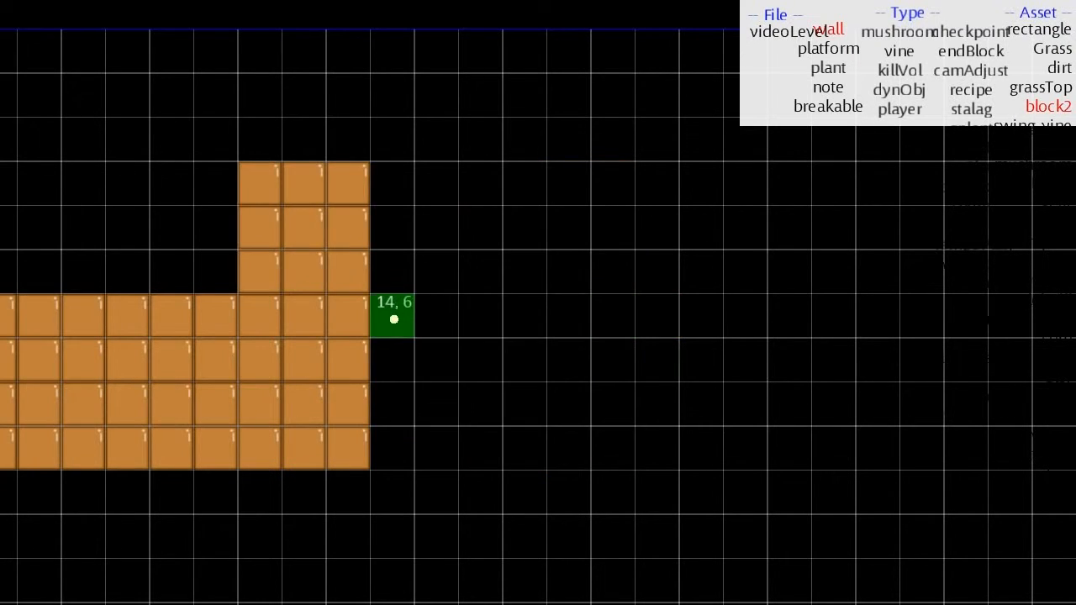
pyautogui.moveTo(394, 319); pyautogui.dragTo(822, 445)
pyautogui.press('Left')
pyautogui.press('Right')
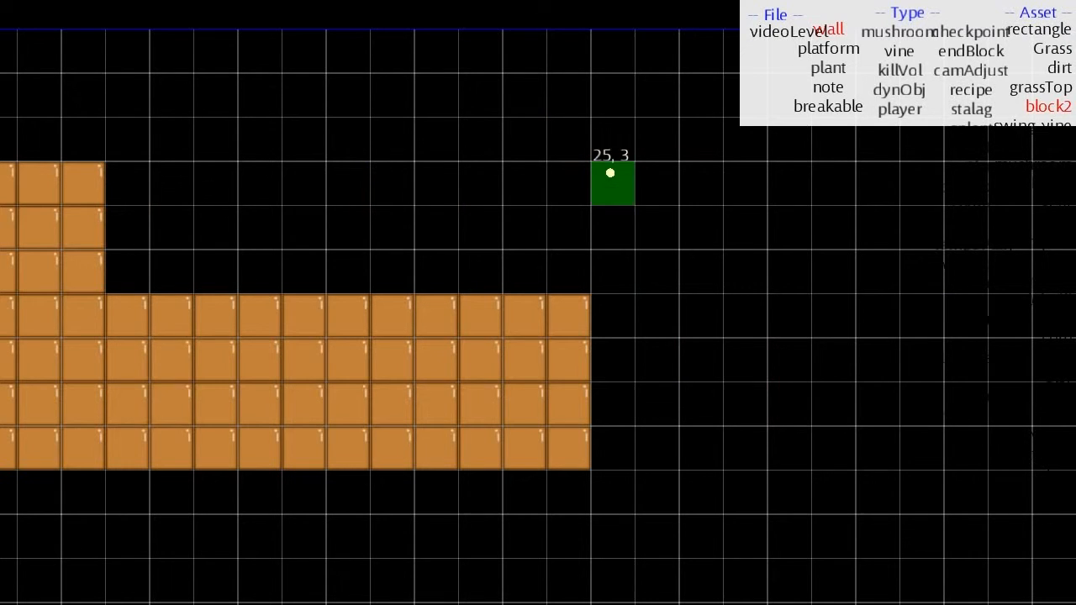
# - Add descending wall steps: 4 by 3 cells starting at cell 25, 7 and 5 by 2 cells starting at cell 29, 8
pyautogui.moveTo(628, 369); pyautogui.dragTo(748, 456)
pyautogui.press('Right')
pyautogui.moveTo(455, 401); pyautogui.dragTo(611, 455)
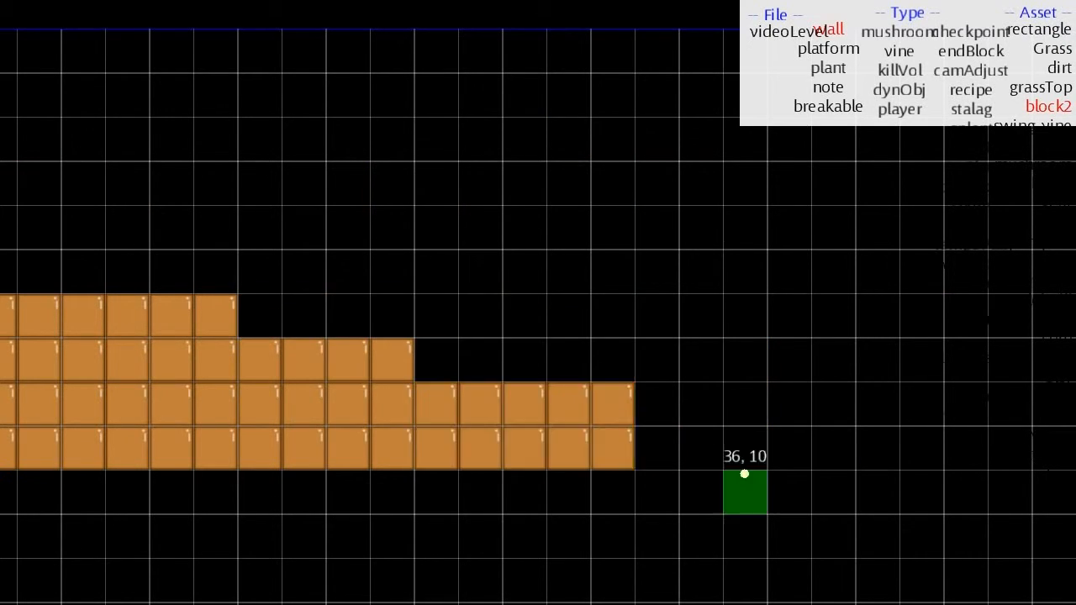
# - Extend the lowest wall row with nine block2 cells from cell 34, 9 to cell 42, 9
pyautogui.press('Down')
pyautogui.press('Left')
pyautogui.press('Up')
pyautogui.press('Left')
pyautogui.press('Left')
pyautogui.press('Down')
pyautogui.press('Up')
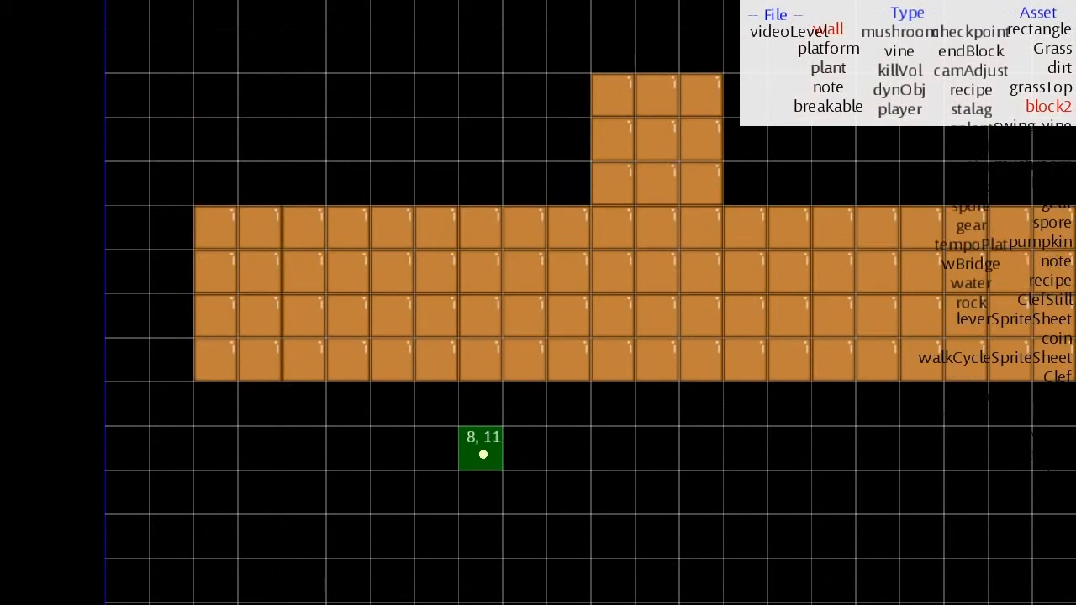
pyautogui.press('Right')
pyautogui.press('Right')
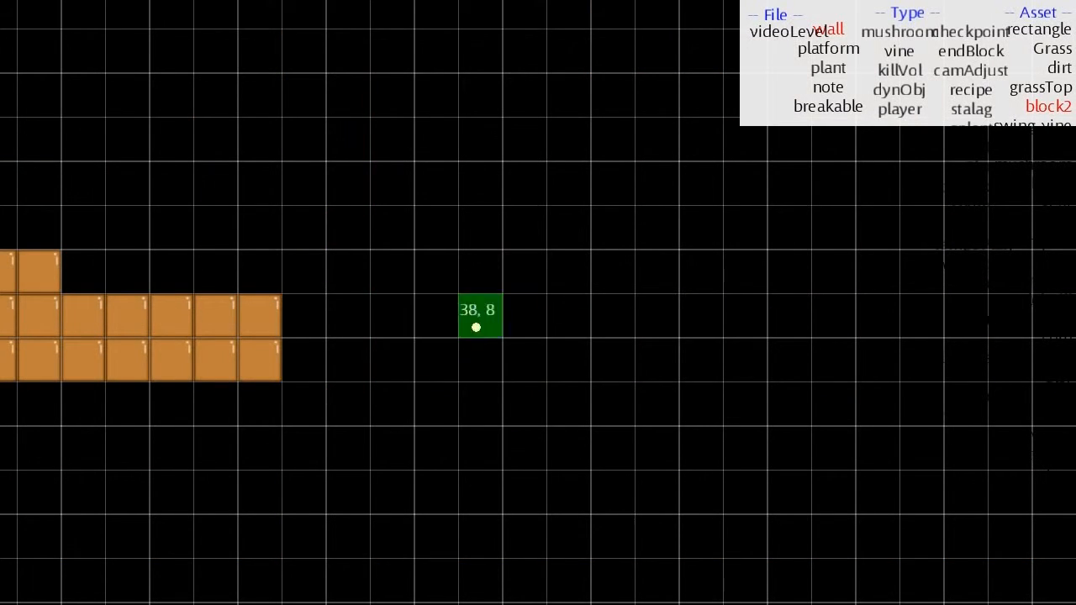
pyautogui.moveTo(303, 362); pyautogui.dragTo(656, 376)
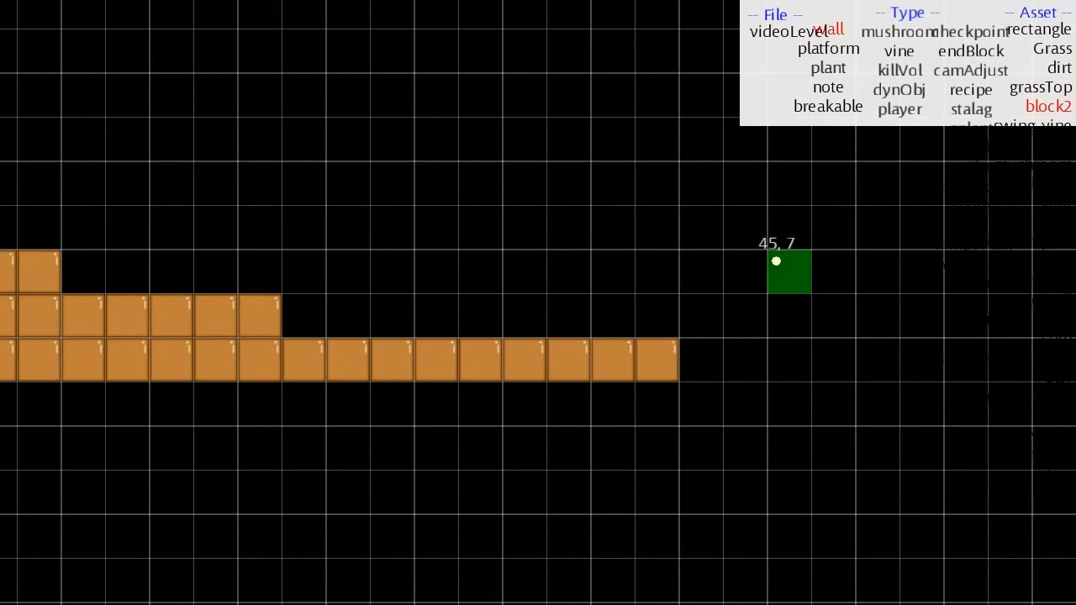
# - Set the asset and the object type to platform, and switch the grid to half-size cells
pyautogui.press('Left')
pyautogui.scroll(-1, 656, 256)
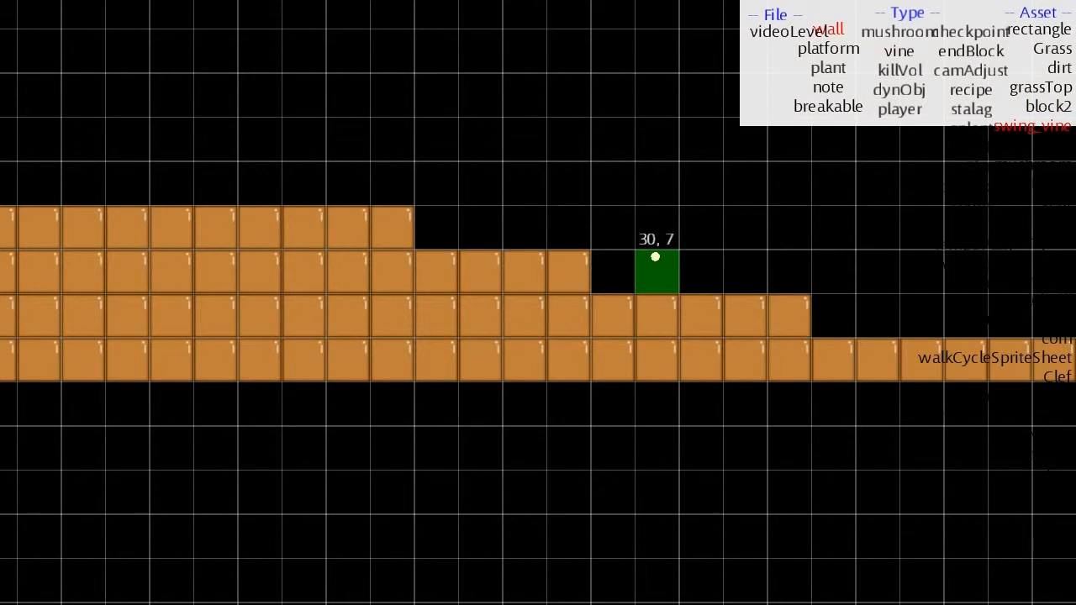
pyautogui.scroll(-8, 655, 256)
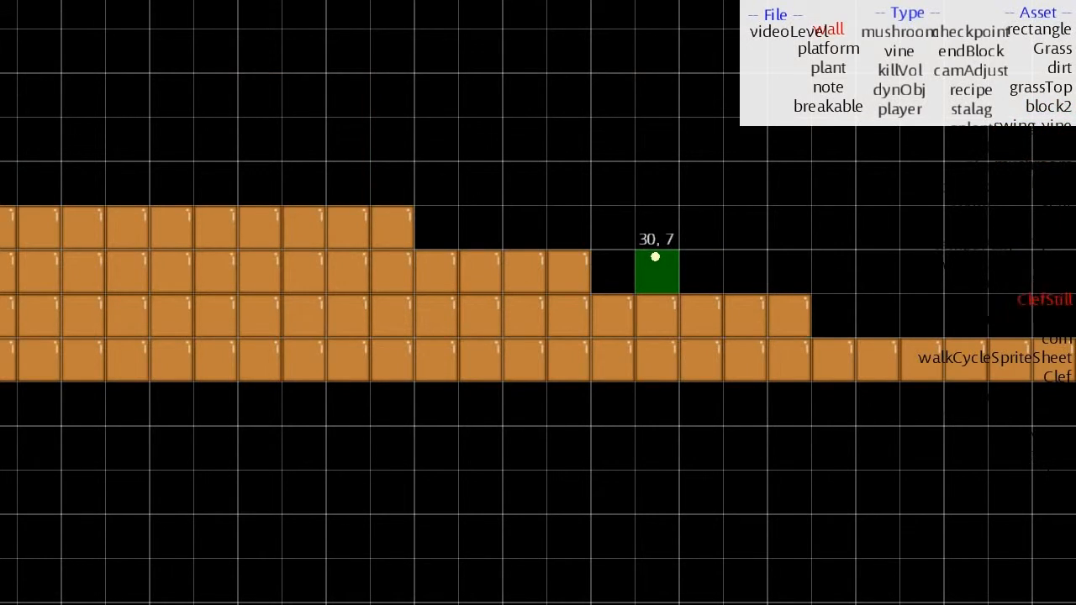
pyautogui.scroll(-5, 656, 257)
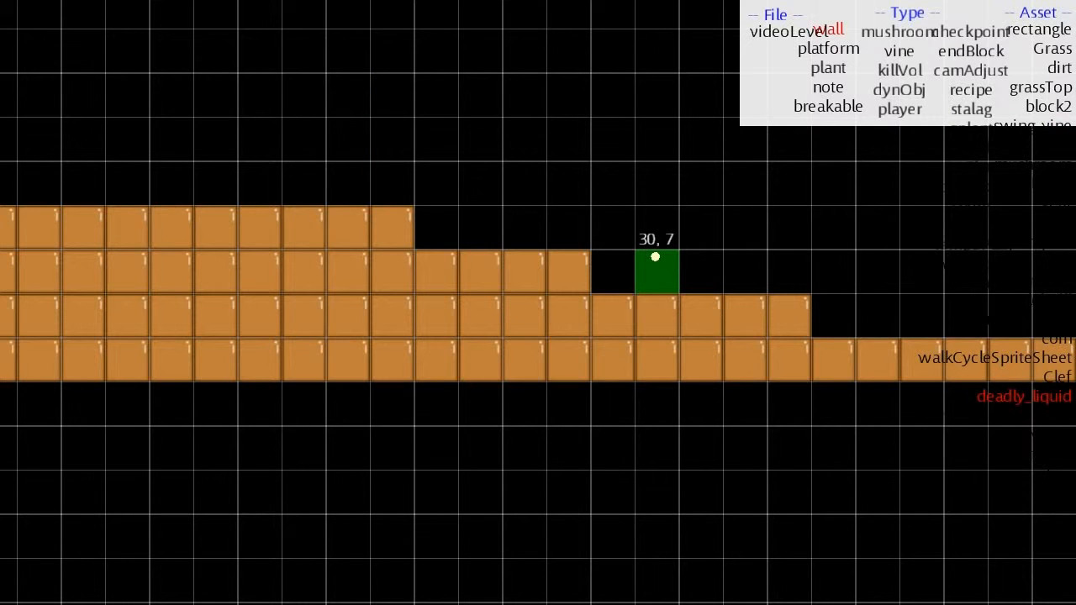
pyautogui.scroll(-3, 656, 256)
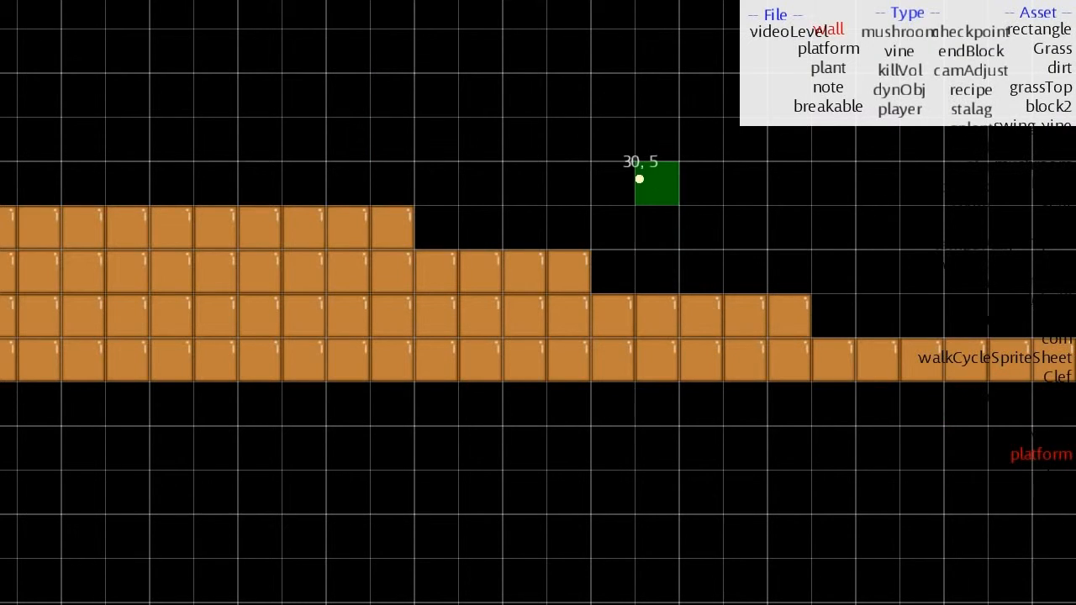
pyautogui.press('Down')
pyautogui.press('Left')
pyautogui.press('-')
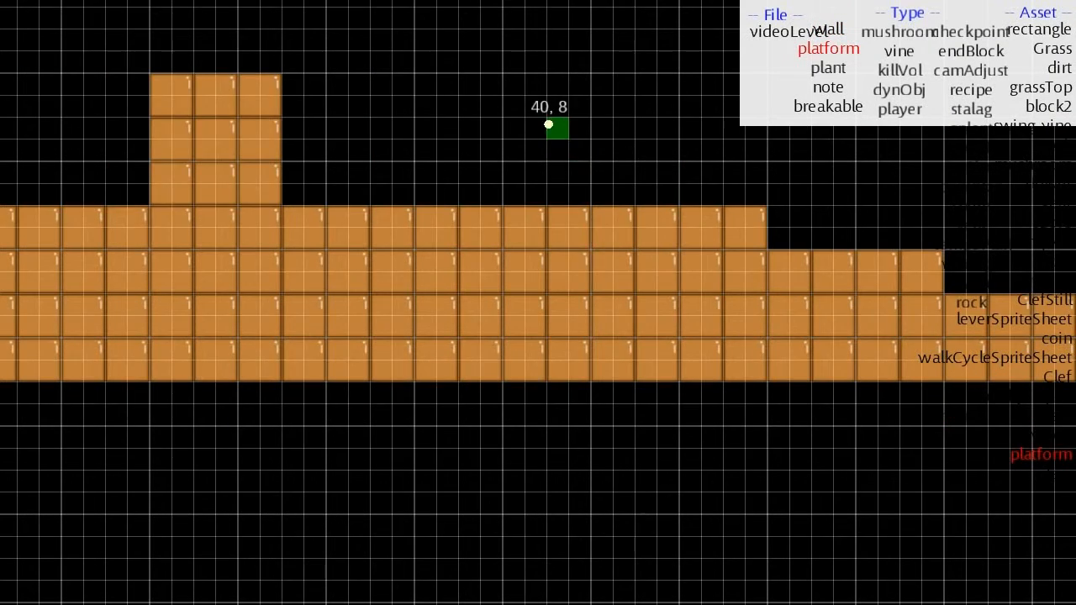
# - Try placing a seven-cell-wide platform with the platform asset beyond the 3-by-3 block tower, deleting each attempt
pyautogui.press('Left')
pyautogui.press('Left')
pyautogui.press('Left')
pyautogui.press('Left')
pyautogui.press('Left')
pyautogui.press('Left')
pyautogui.press('Left')
pyautogui.press('Left')
pyautogui.press('Up')
pyautogui.press('Up')
pyautogui.press('Up')
pyautogui.press('Right')
pyautogui.press('Right')
pyautogui.press('Right')
pyautogui.press('Right')
pyautogui.press('Right')
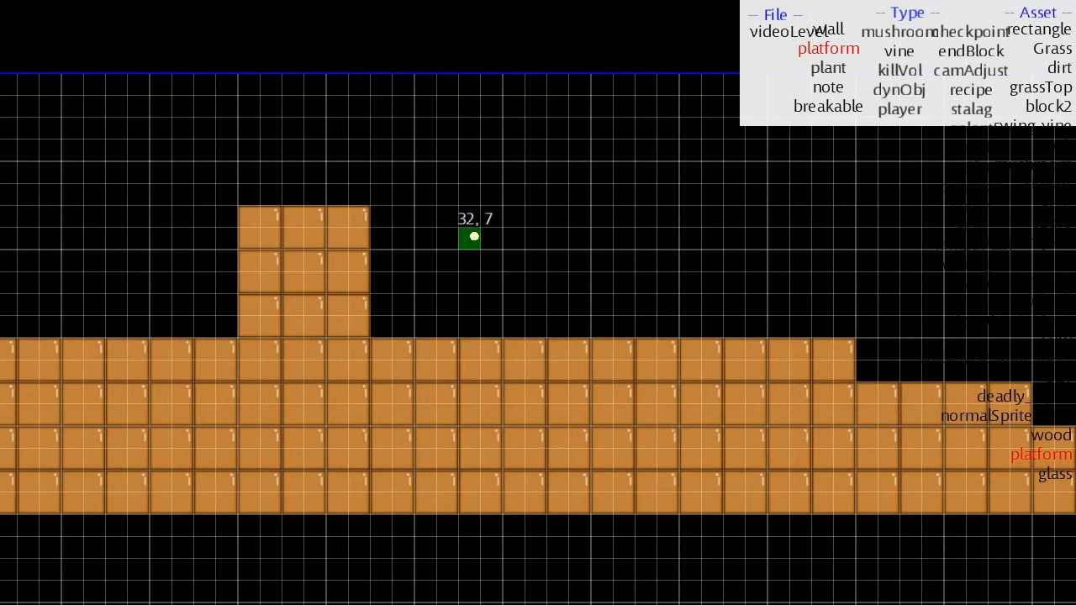
pyautogui.moveTo(491, 240); pyautogui.dragTo(618, 241)
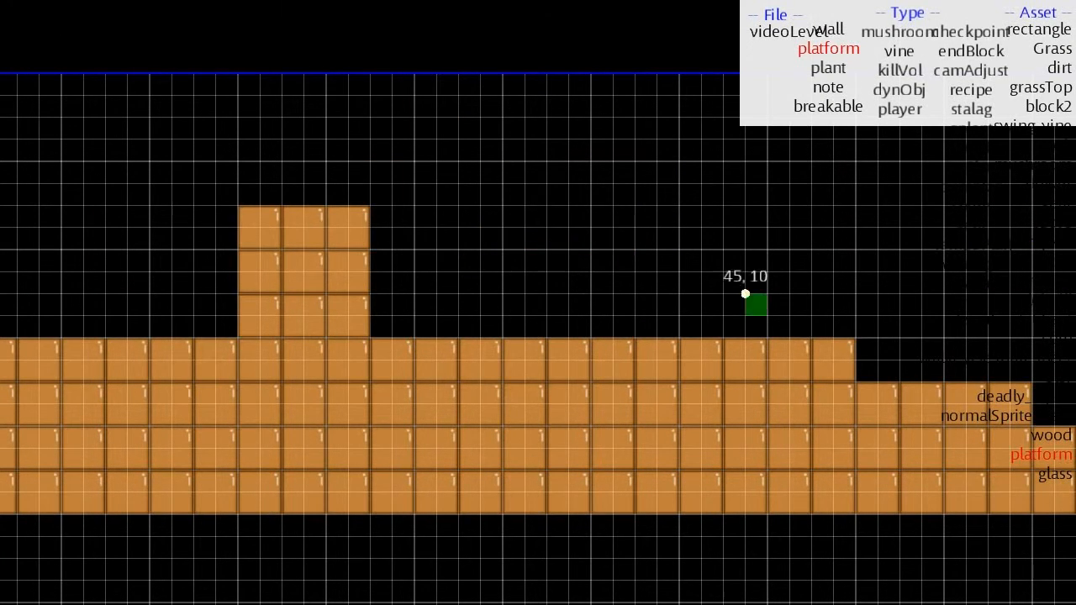
pyautogui.rightClick(581, 234)
pyautogui.moveTo(494, 236); pyautogui.dragTo(622, 260)
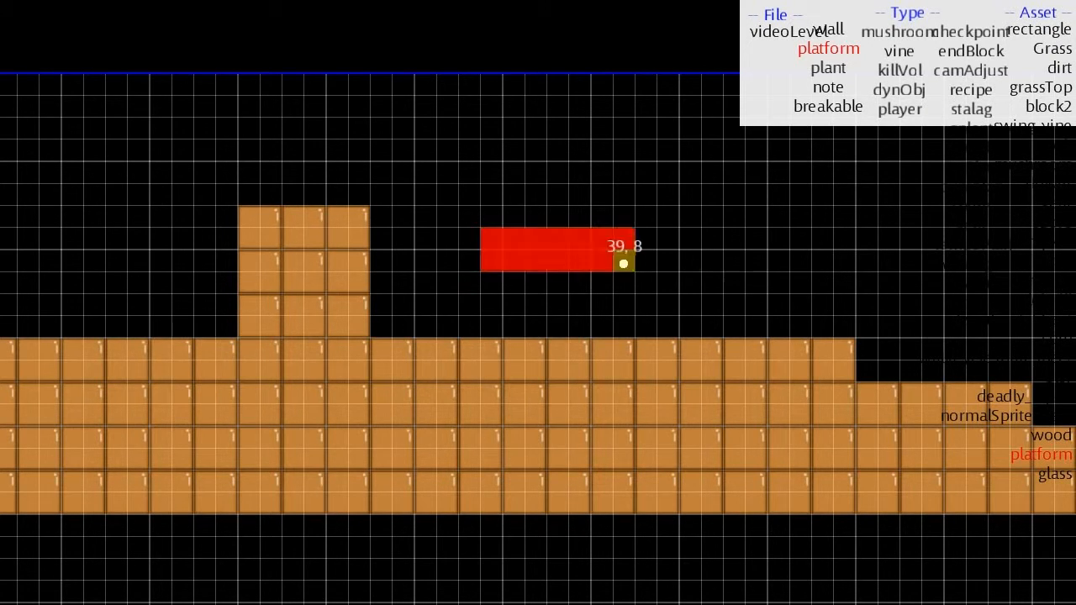
pyautogui.rightClick(603, 248)
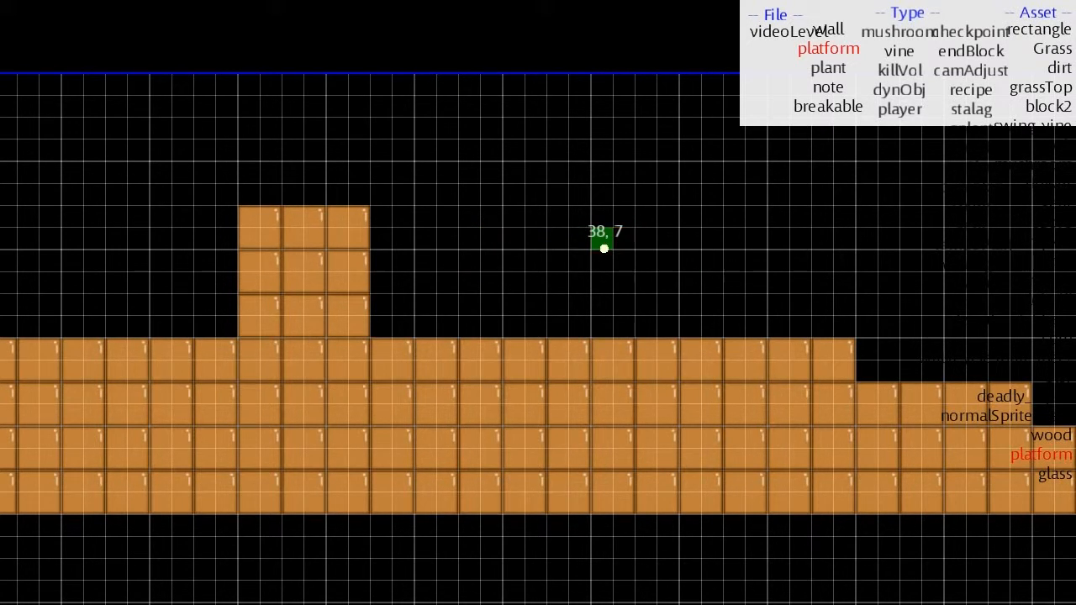
# - Change the platform's asset to rectangle and place a 7-by-1-cell platform from cell 33, 6 to cell 39, 6
pyautogui.press('Down')
pyautogui.press('Down')
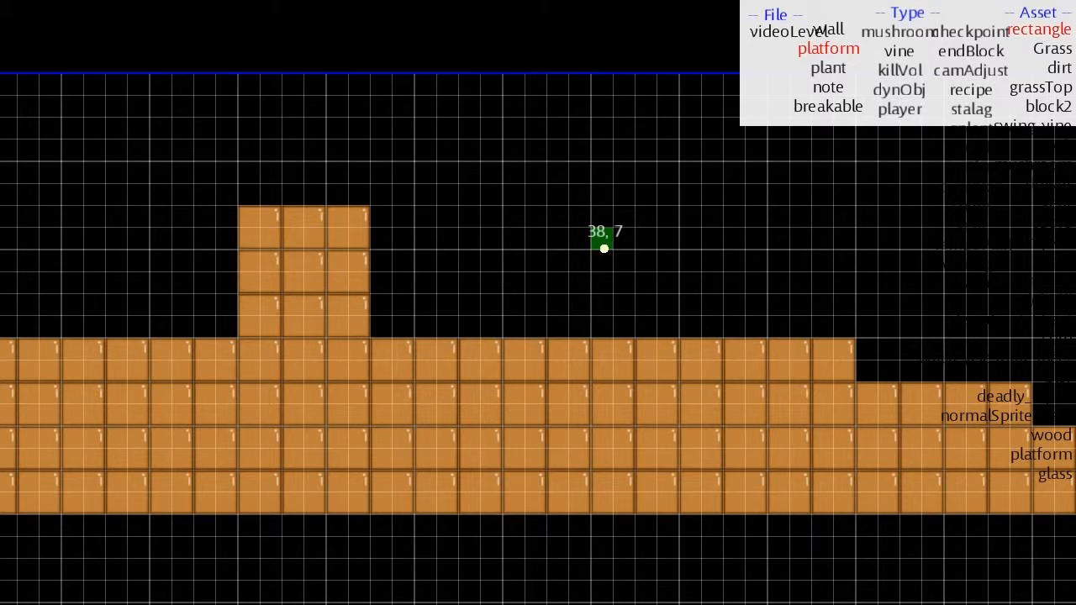
pyautogui.moveTo(492, 219); pyautogui.dragTo(621, 223)
pyautogui.press('Right')
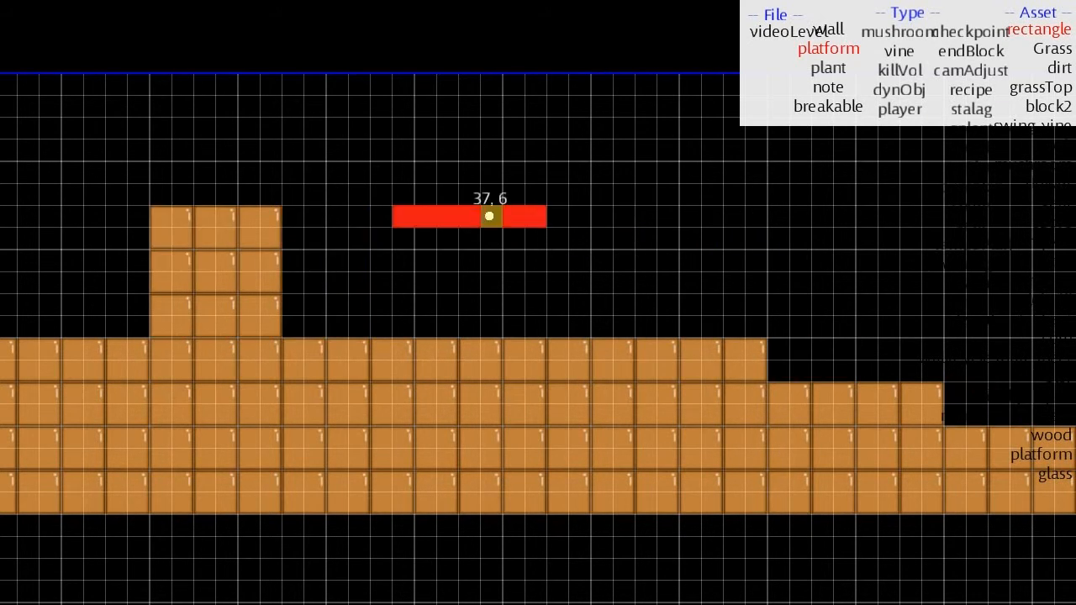
# - Place a second rectangle platform, 6 by 1 cells, before the block tower from cell 10, 7 to cell 15, 7
pyautogui.press('Left')
pyautogui.press('Left')
pyautogui.moveTo(240, 238); pyautogui.dragTo(372, 243)
pyautogui.press('Right')
pyautogui.press('Right')
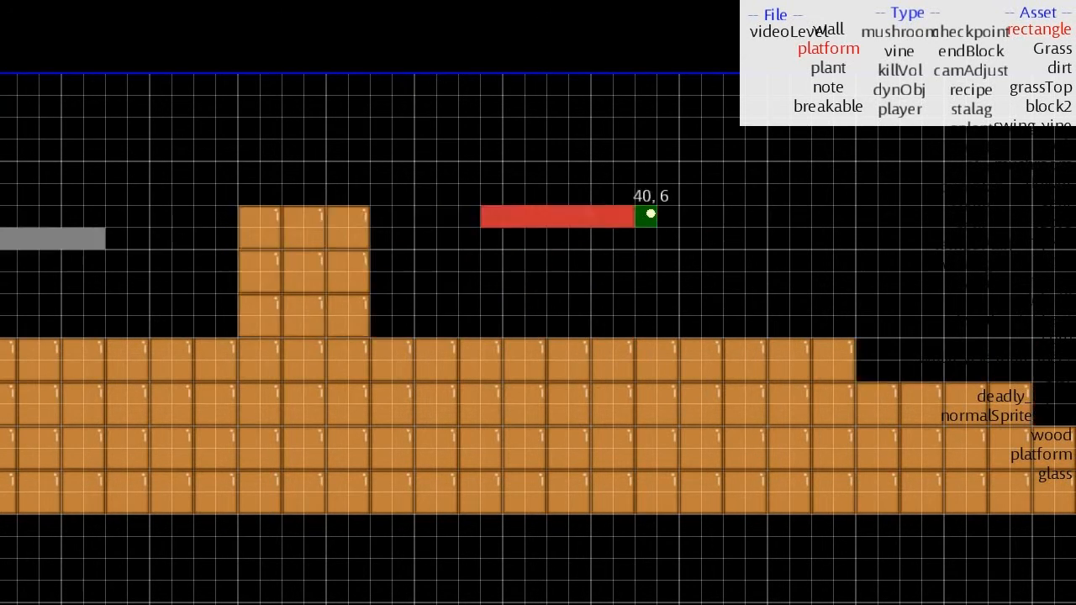
# - Set the object type to wall with the block2 asset and restore the full-size grid
pyautogui.press('Right')
pyautogui.press('Right')
pyautogui.press('Right')
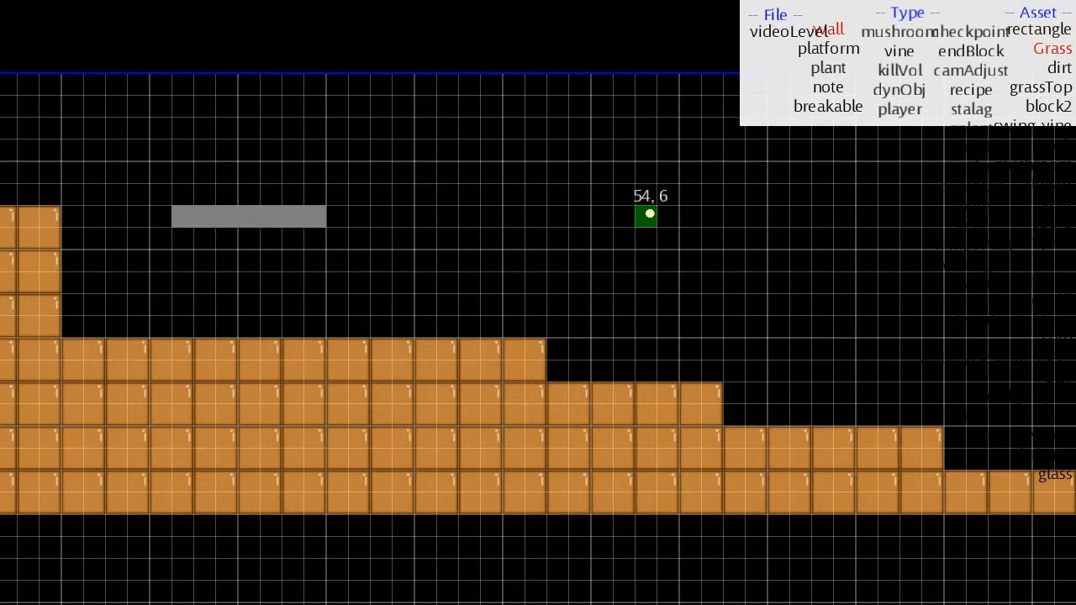
pyautogui.press('Right')
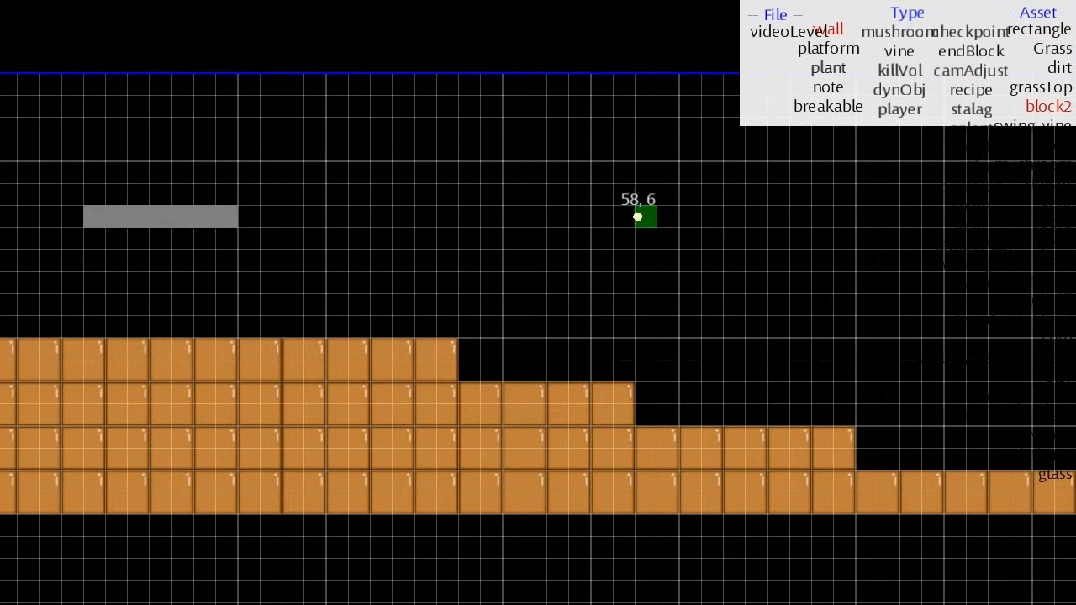
pyautogui.press('g')
pyautogui.press('g')
# - Build a block letter J beyond the end of the walls, with its top bar from cell 47, 3 to 51, 3 and its foot on row 8
pyautogui.press('Right')
pyautogui.press('Right')
pyautogui.press('Right')
pyautogui.press('Right')
pyautogui.press('Right')
pyautogui.press('Right')
pyautogui.press('Right')
pyautogui.press('Right')
pyautogui.press('Right')
pyautogui.press('Right')
pyautogui.press('Right')
pyautogui.press('Right')
pyautogui.press('Right')
pyautogui.press('Right')
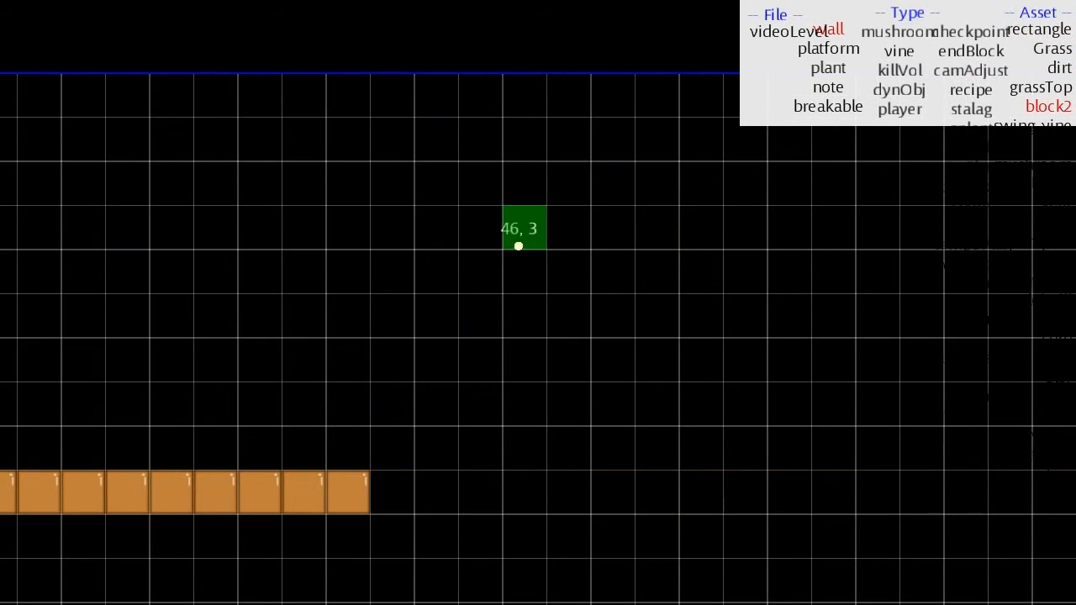
pyautogui.moveTo(601, 232); pyautogui.dragTo(729, 235)
pyautogui.moveTo(663, 260); pyautogui.dragTo(639, 430)
pyautogui.moveTo(555, 441); pyautogui.dragTo(579, 400)
pyautogui.click(652, 444)
pyautogui.press('Right')
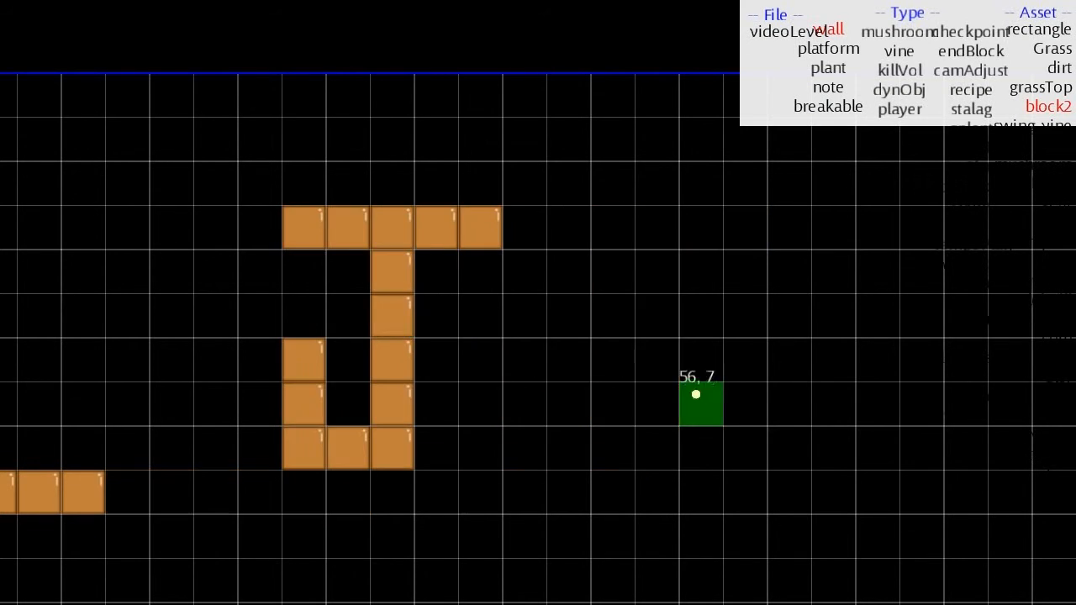
# - Build a block letter E beside the J, five cells wide and six cells high, starting at cell 53, 3
pyautogui.moveTo(573, 241); pyautogui.dragTo(582, 437)
pyautogui.moveTo(723, 235); pyautogui.dragTo(724, 236)
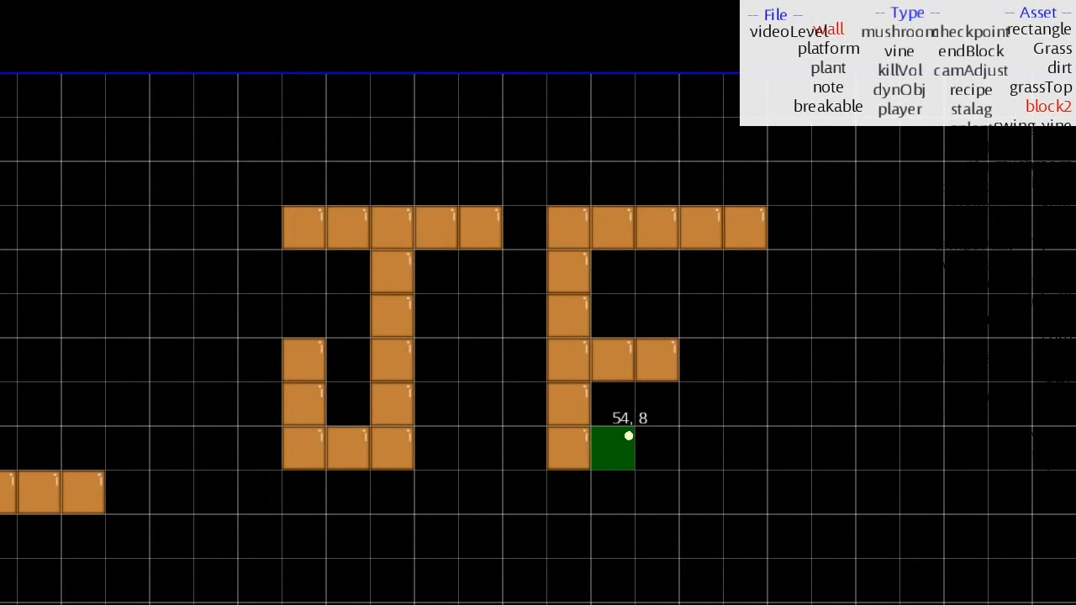
pyautogui.moveTo(629, 438); pyautogui.dragTo(748, 429)
# - Build a block letter F beside the E, five cells wide and six cells high, starting at cell 59, 3
pyautogui.press('d')
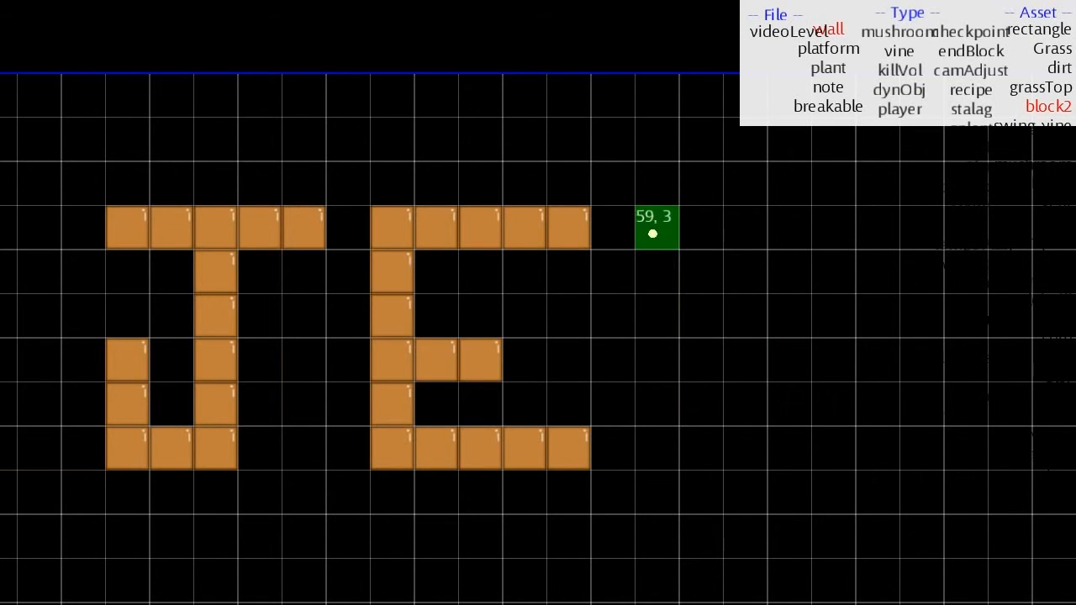
pyautogui.moveTo(653, 233); pyautogui.dragTo(673, 444)
pyautogui.moveTo(700, 239); pyautogui.dragTo(816, 228)
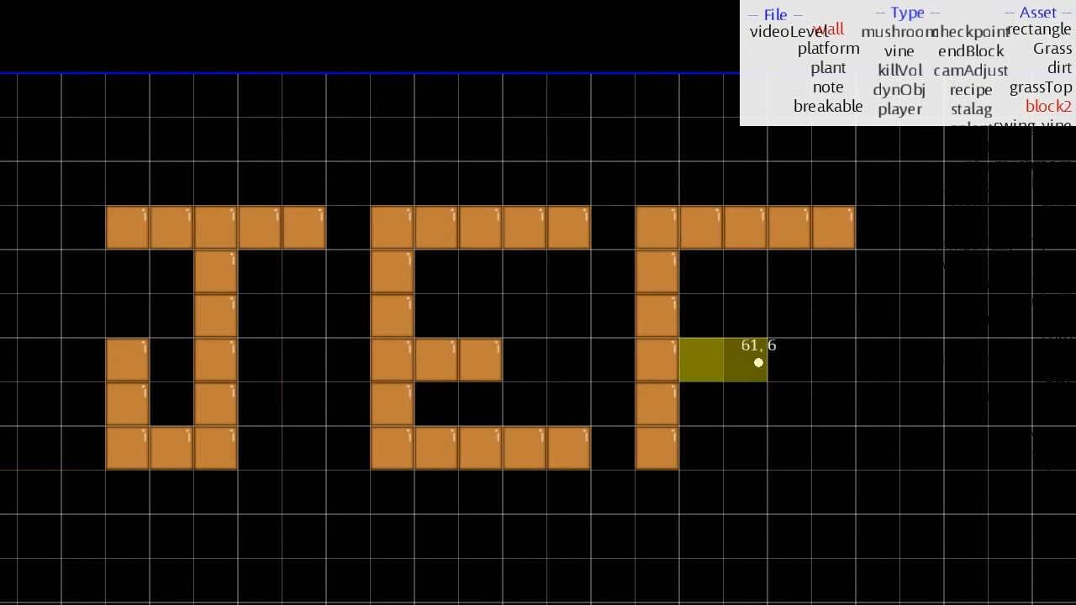
pyautogui.moveTo(759, 363); pyautogui.dragTo(761, 362)
# - Build a second block letter F of the same size, starting at cell 65, 3
pyautogui.press('d')
pyautogui.press('d')
pyautogui.moveTo(581, 232); pyautogui.dragTo(585, 447)
pyautogui.moveTo(622, 234); pyautogui.dragTo(761, 242)
pyautogui.press('a')
pyautogui.press('a')
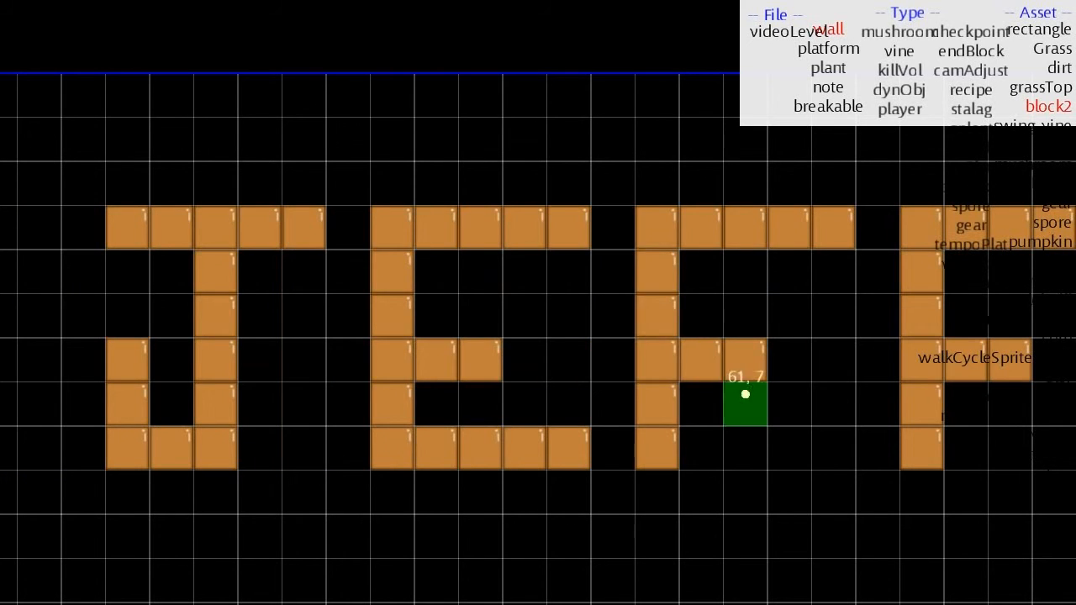
# - Underline the letters with a single row of 21 block2 cells from cell 47, 10 to cell 67, 10
pyautogui.press('s')
pyautogui.moveTo(130, 360); pyautogui.dragTo(904, 372)
pyautogui.moveTo(998, 360); pyautogui.dragTo(997, 360)
pyautogui.press('w')
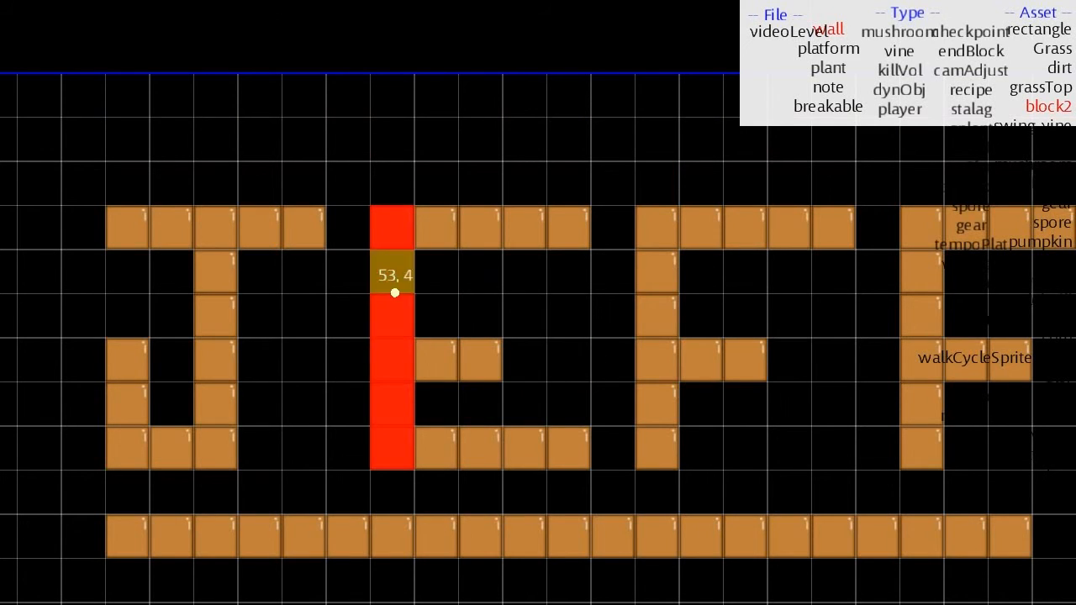
# - Examine the level layout from the starting walls and platforms to the underlined block lettering
pyautogui.moveTo(283, 534)
pyautogui.mouseDown()
pyautogui.moveTo(384, 533)
pyautogui.moveTo(228, 529)
pyautogui.moveTo(342, 542)
pyautogui.moveTo(317, 530)
pyautogui.moveTo(338, 521)
pyautogui.mouseUp()
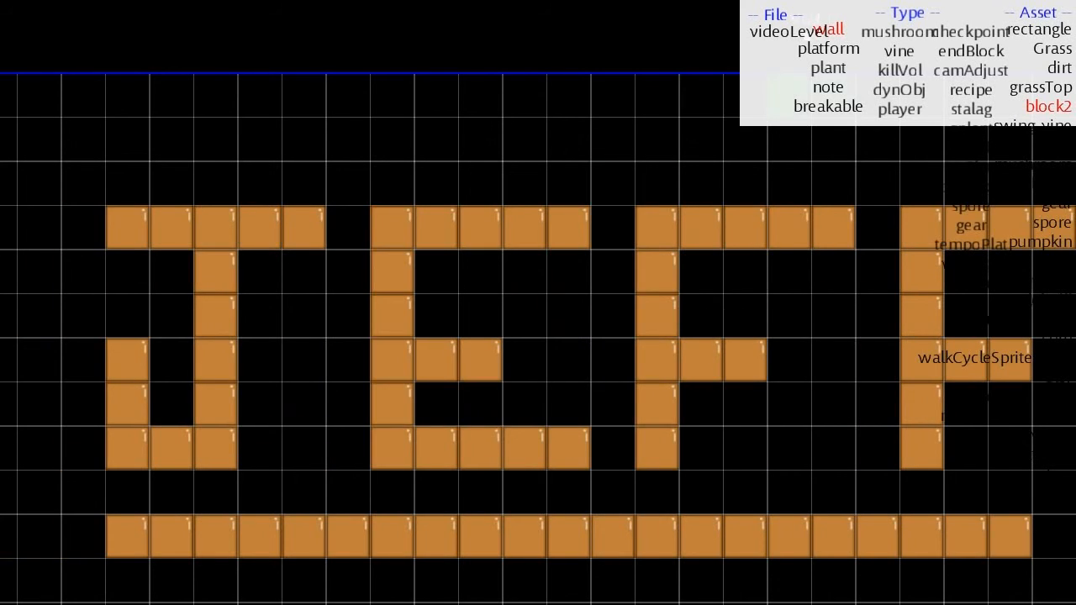
pyautogui.press('Left')
pyautogui.press('Right')
pyautogui.press('Down')
pyautogui.press('Up')
pyautogui.press('Left')
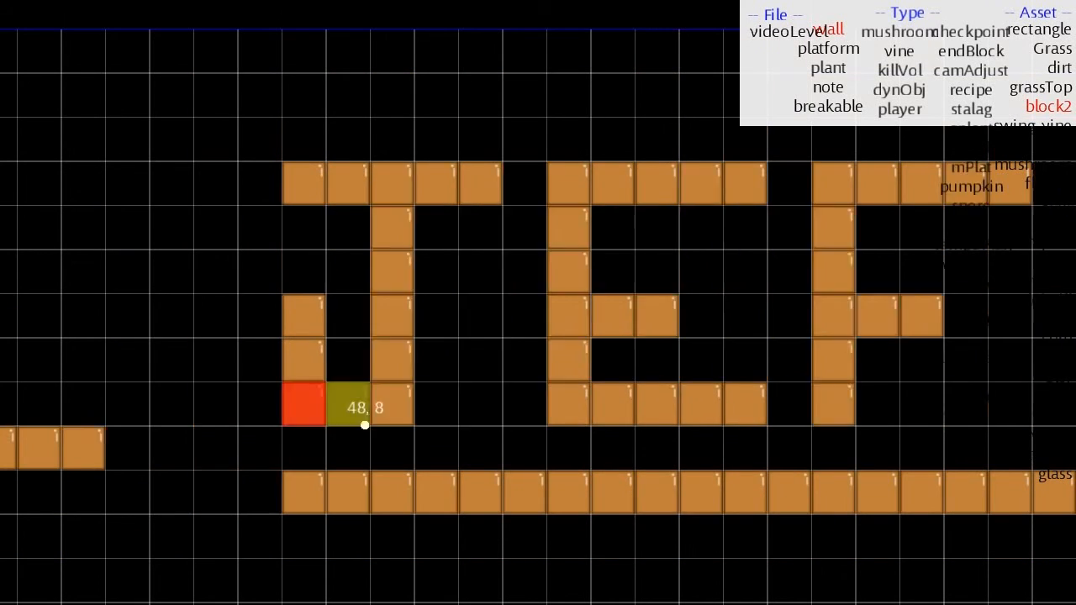
pyautogui.press('Left')
pyautogui.press('Right')
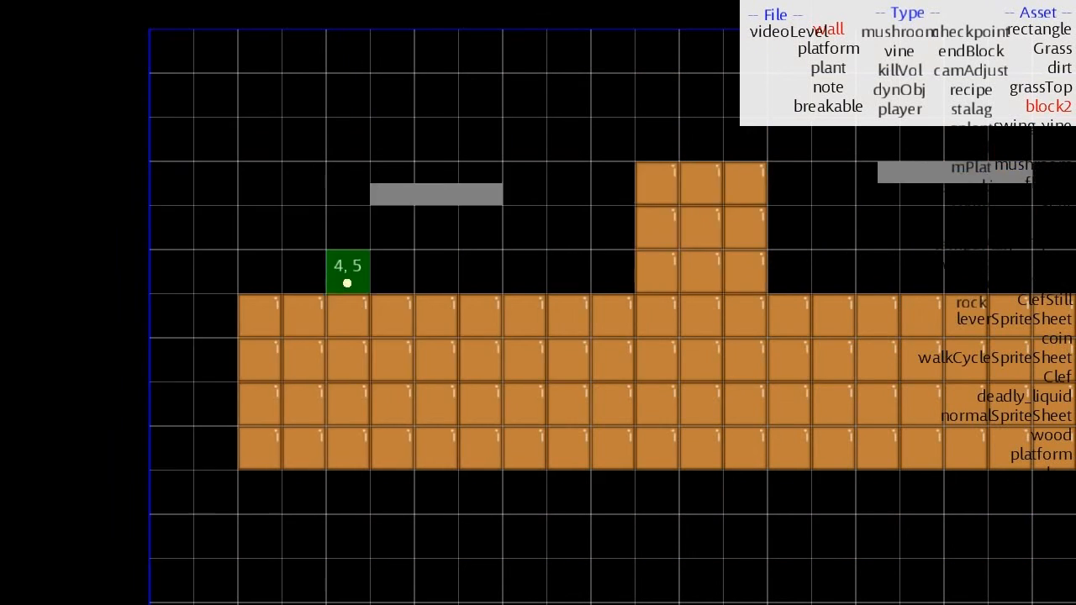
pyautogui.press('Right')
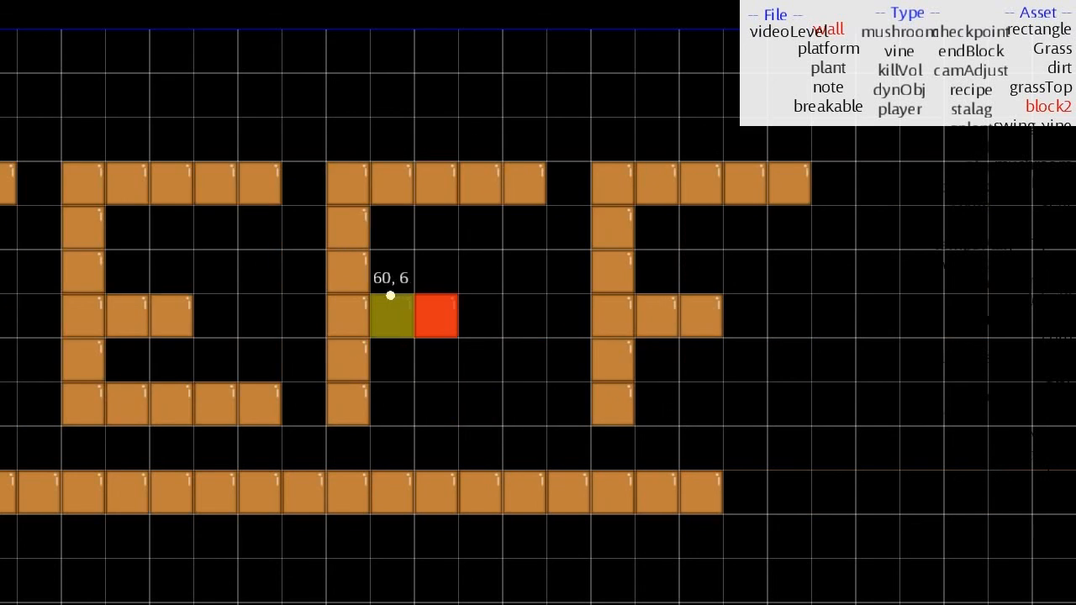
pyautogui.press('Left')
pyautogui.press('Up')
pyautogui.press('Down')
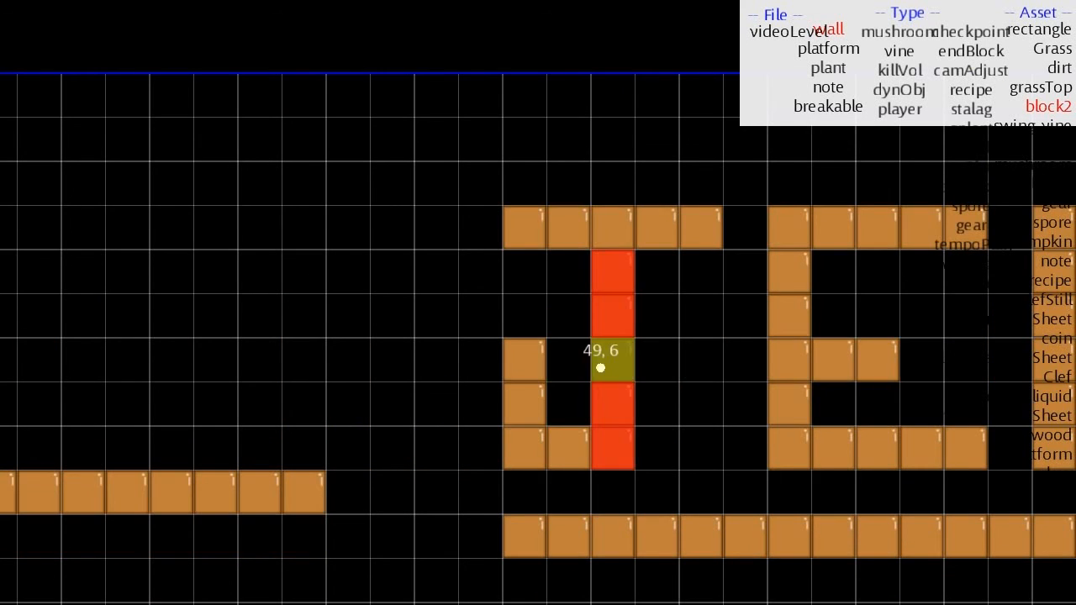
pyautogui.press('Right')
pyautogui.press('Right')
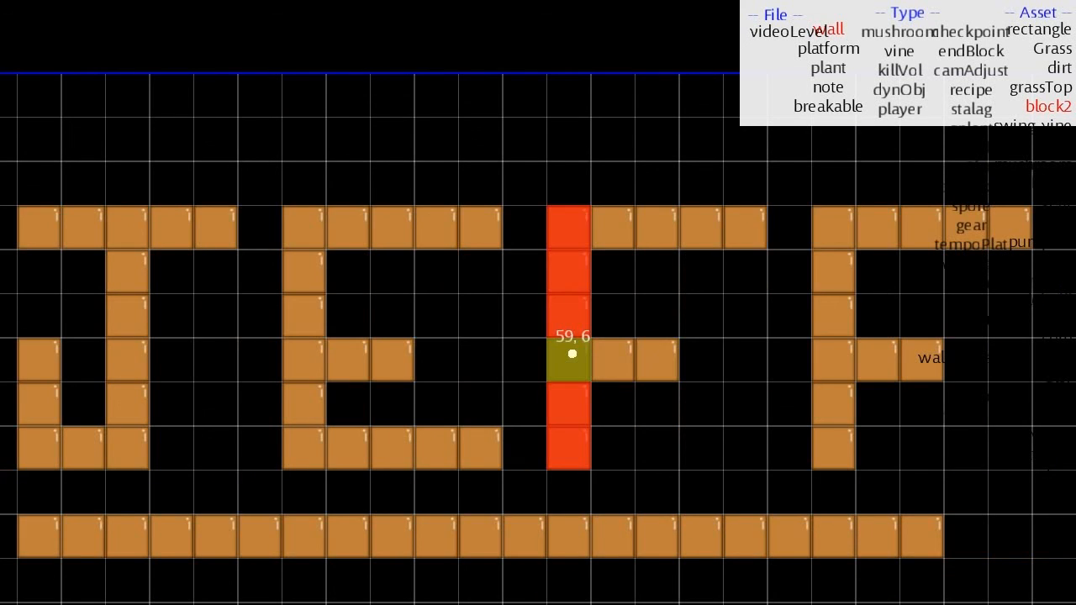